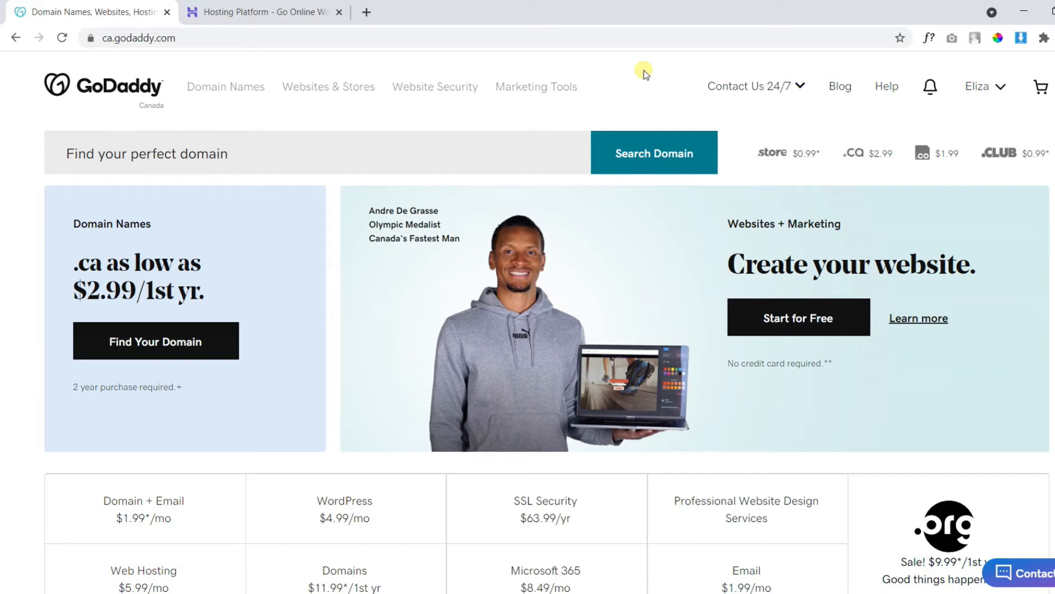
Open the GoDaddy account menu from the top bar of the homepage
left_click(1002, 88)
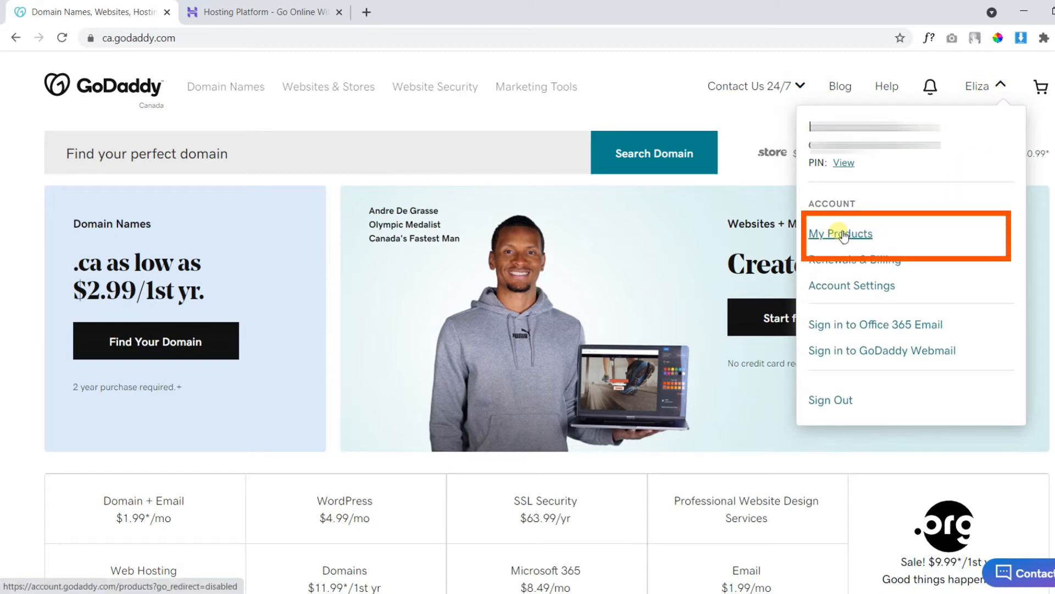
Go to My Products to list the account's owned domains
left_click(841, 235)
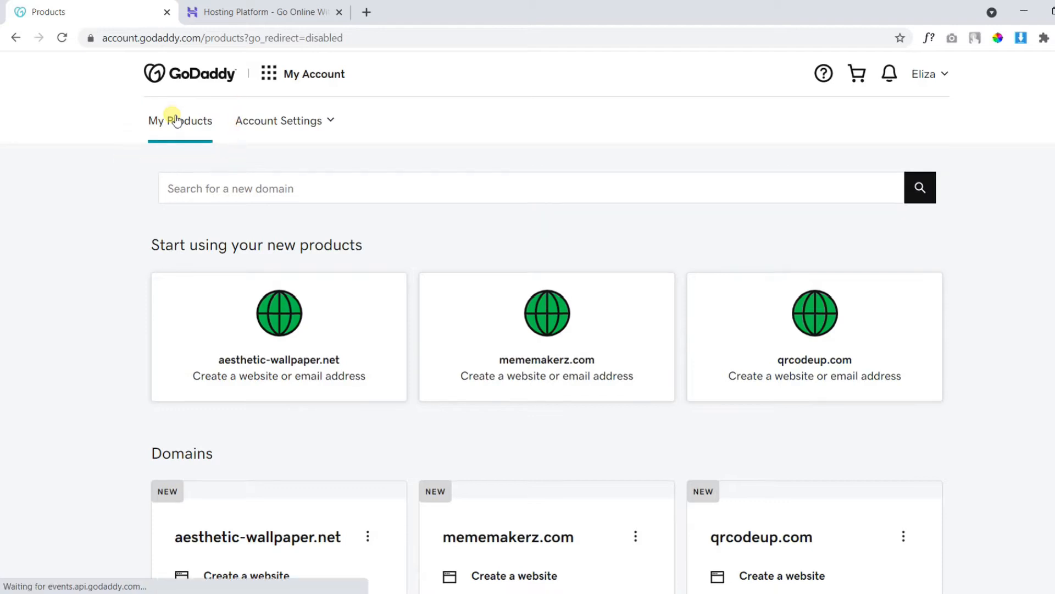
scroll(175, 121, "down", 1)
scroll(174, 119, "down", 1)
scroll(171, 116, "down", 4)
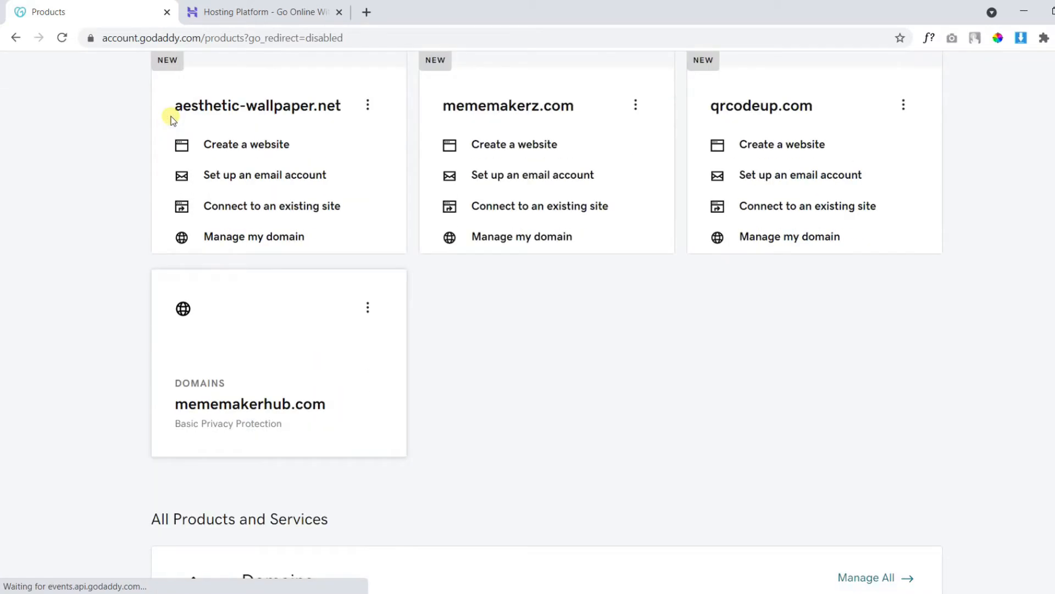
scroll(169, 120, "down", 1)
scroll(165, 121, "up", 1)
scroll(165, 122, "up", 2)
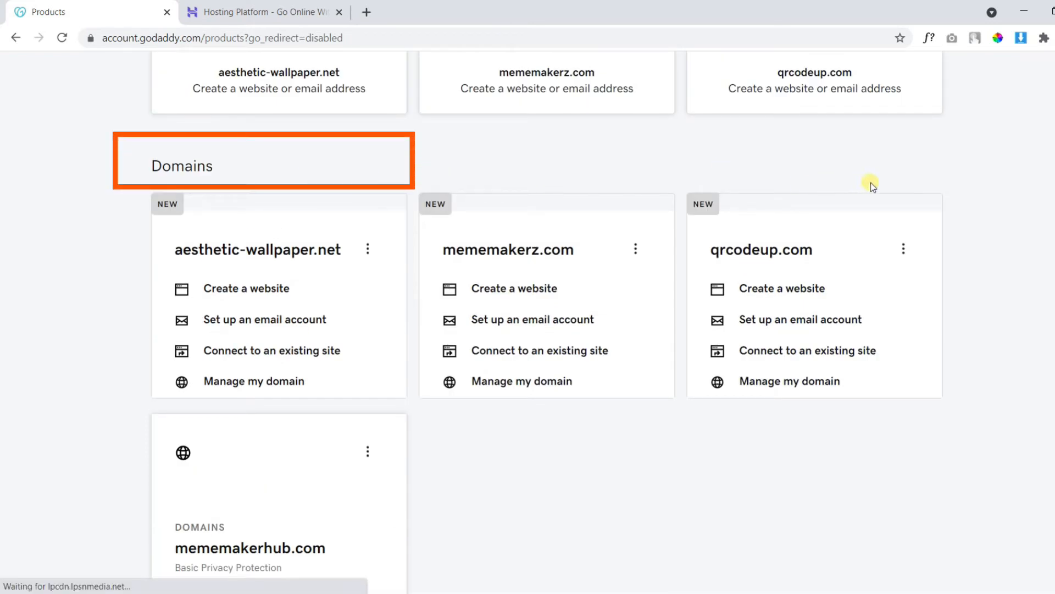
scroll(933, 266, "down", 2)
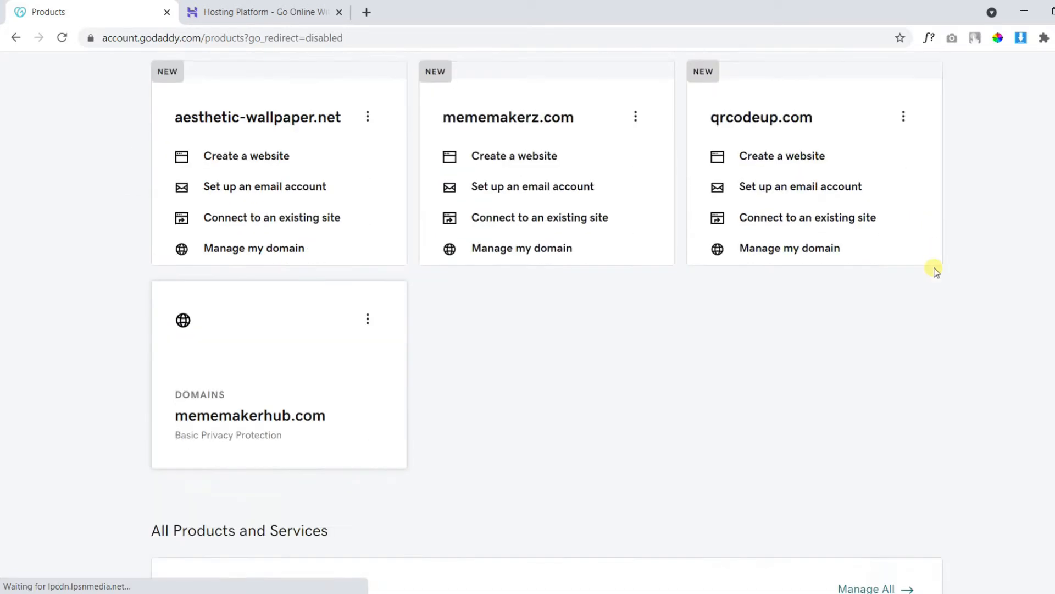
scroll(934, 270, "down", 3)
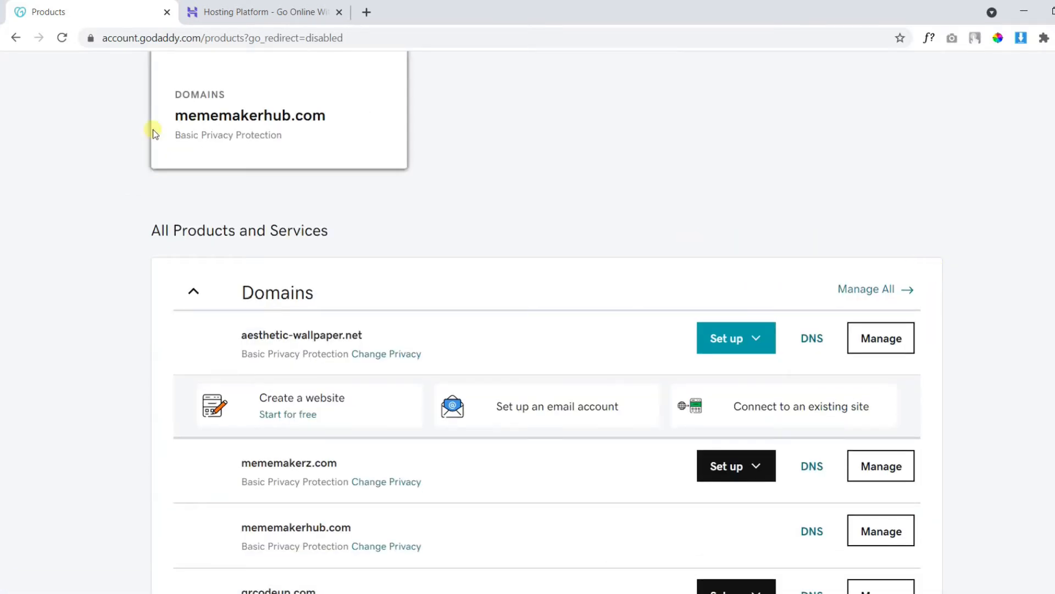
scroll(112, 160, "down", 1)
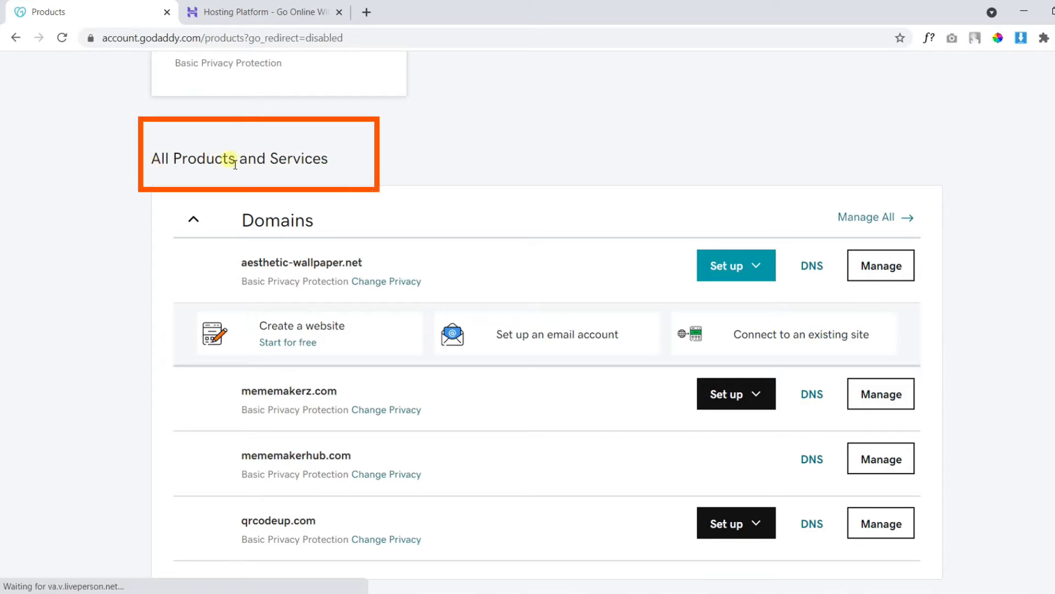
scroll(268, 165, "down", 2)
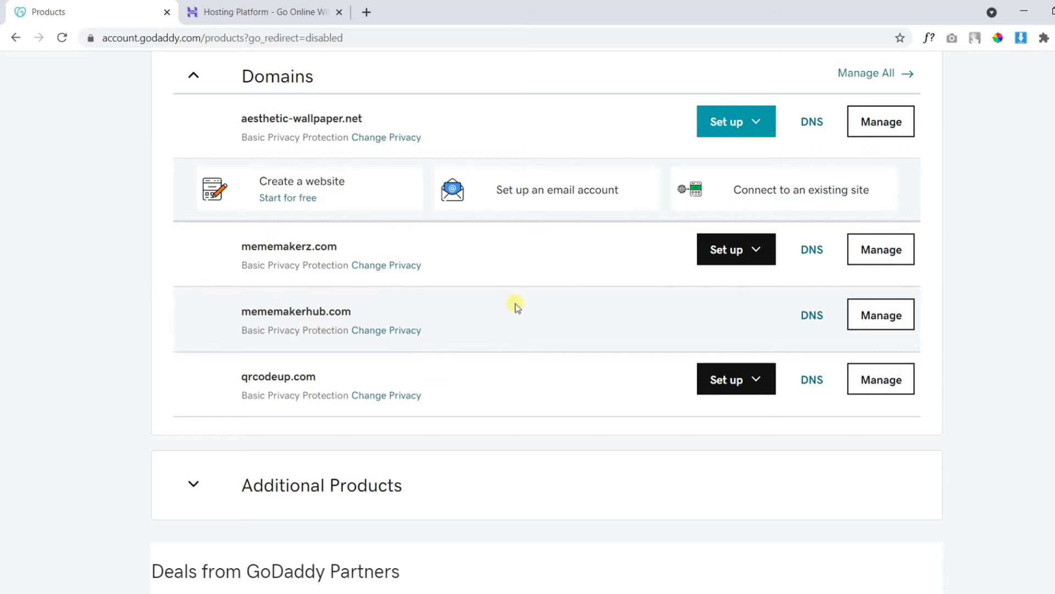
Open DNS Management for mememakerhub.com
left_click(812, 316)
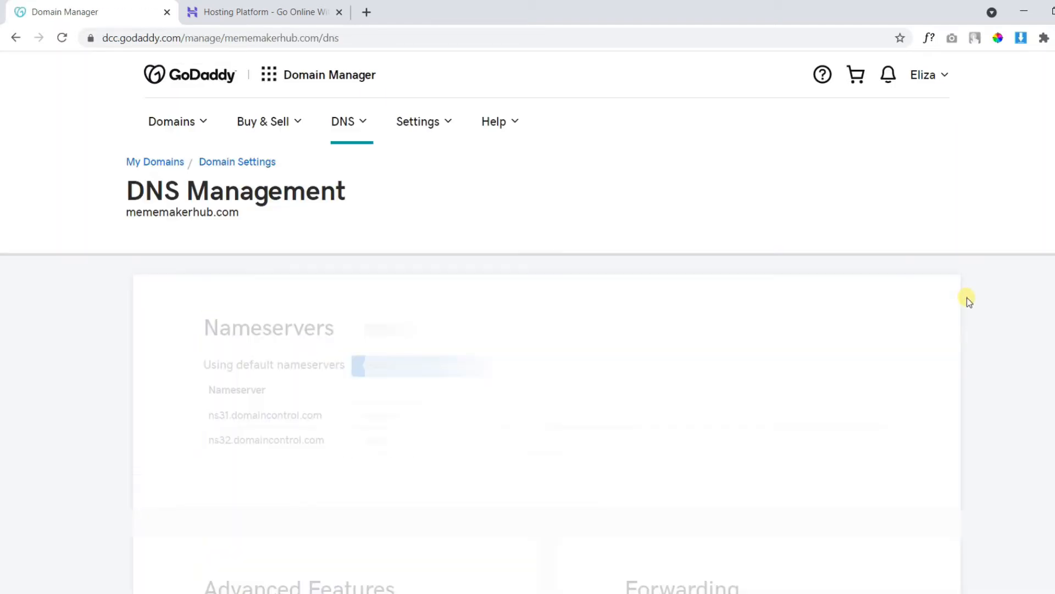
scroll(940, 295, "down", 2)
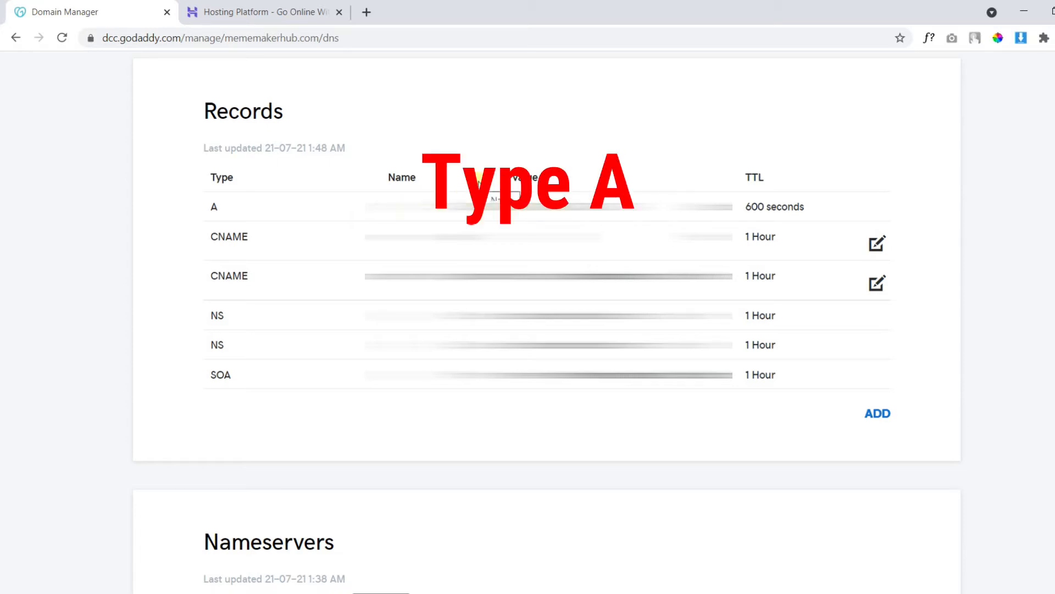
scroll(626, 561, "up", 1)
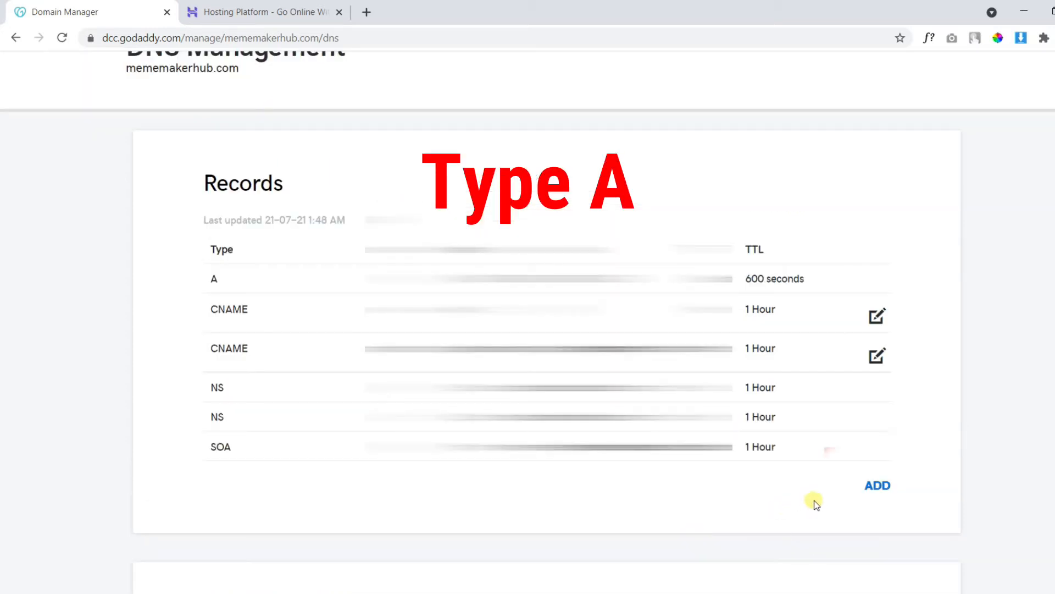
Add a new DNS record of type A with host @, leaving Points to empty, and move to Hostinger
left_click(878, 486)
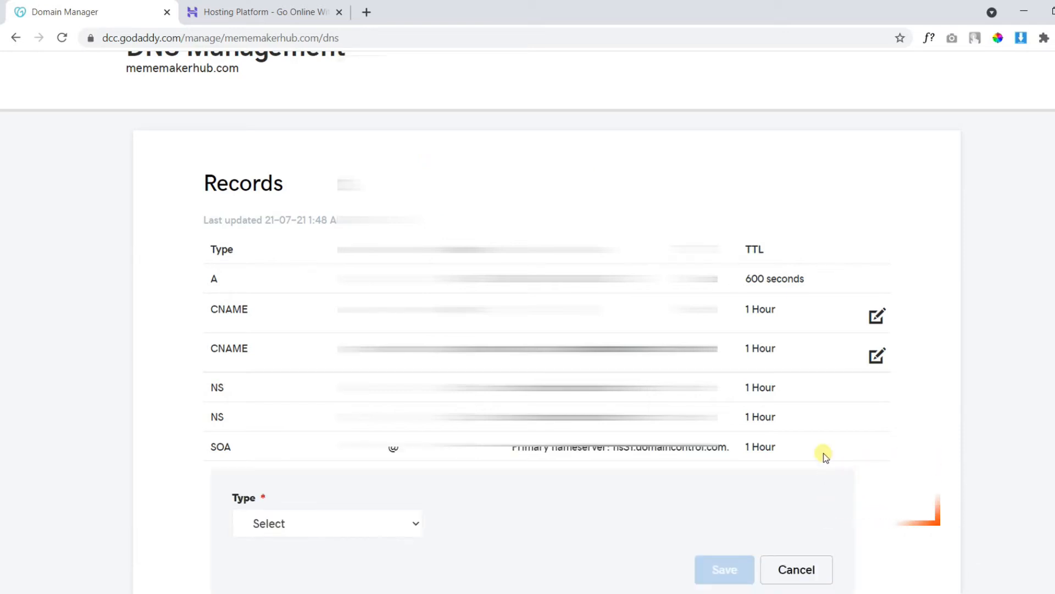
scroll(577, 388, "down", 3)
left_click(338, 314)
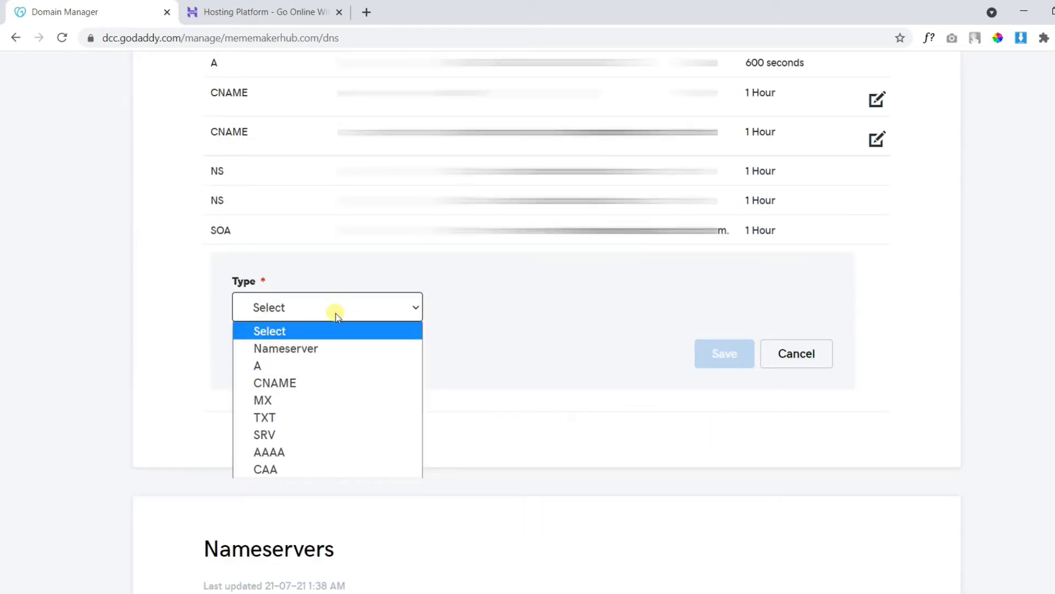
left_click(334, 366)
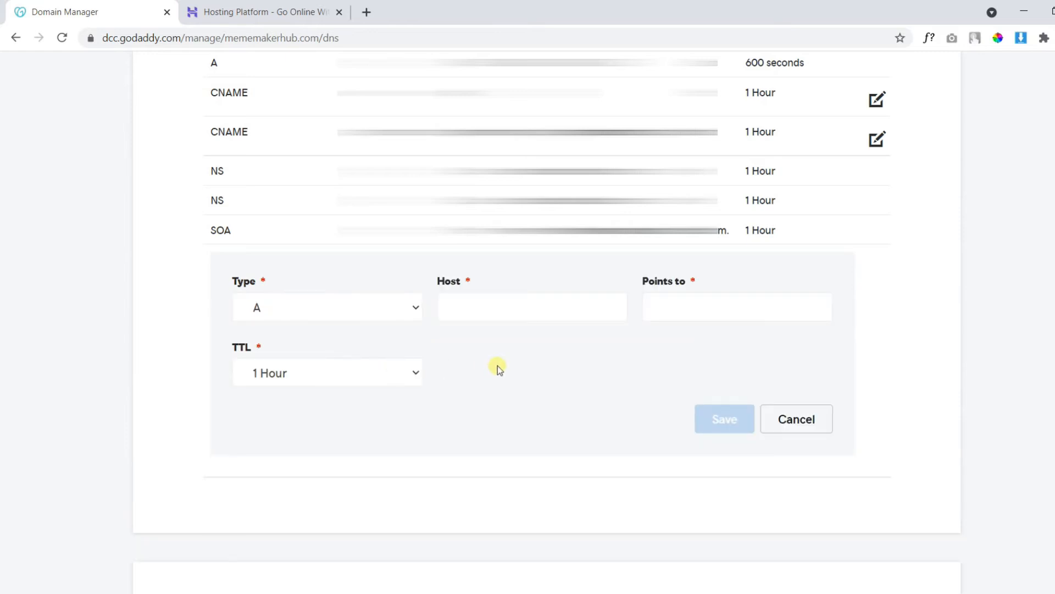
left_click(482, 316)
type("@")
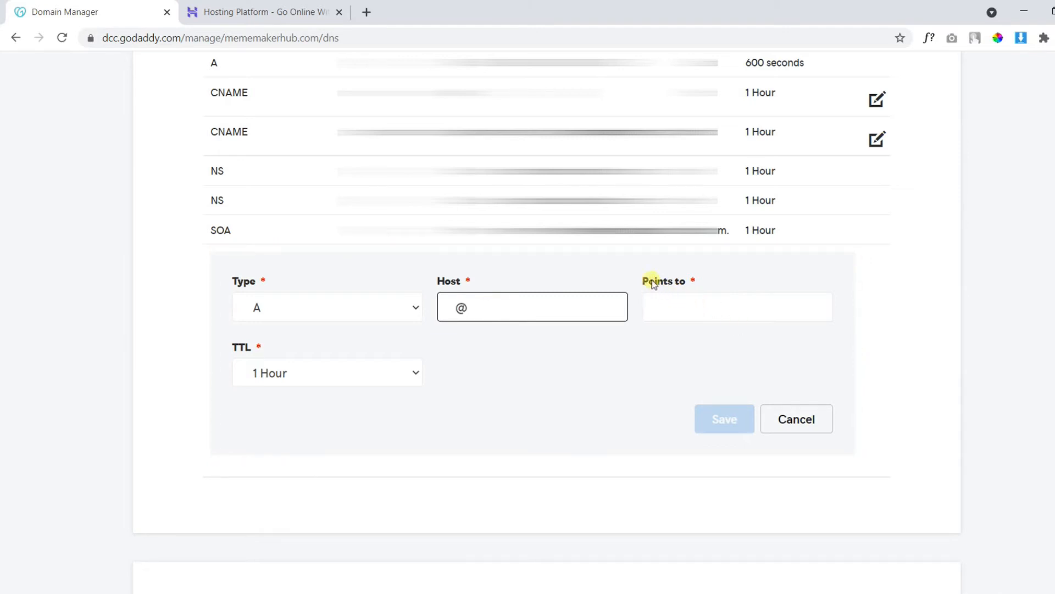
left_click_drag(641, 282, 697, 280)
left_click(689, 306)
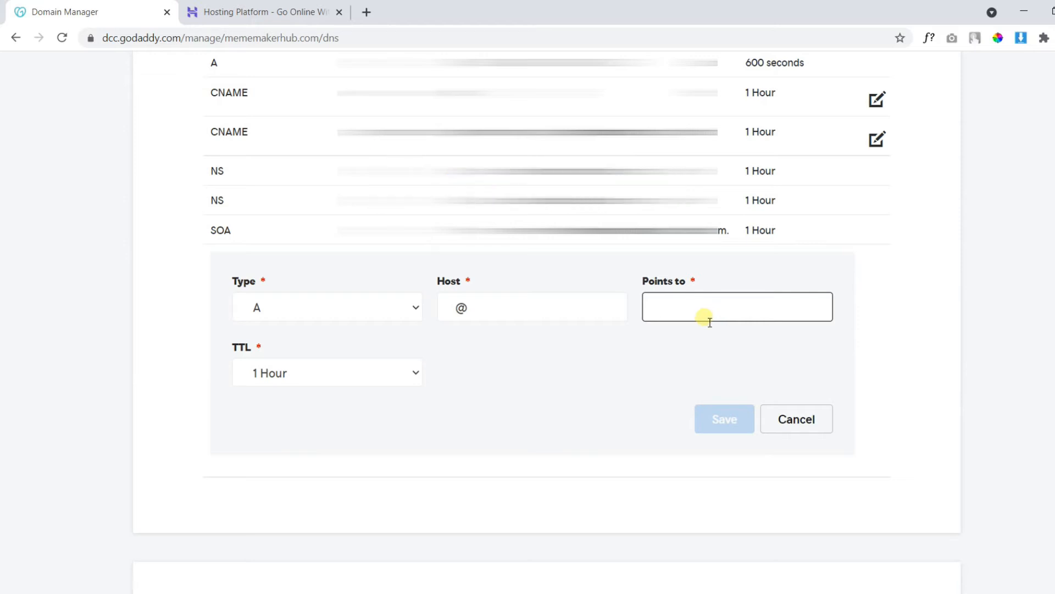
left_click(235, 12)
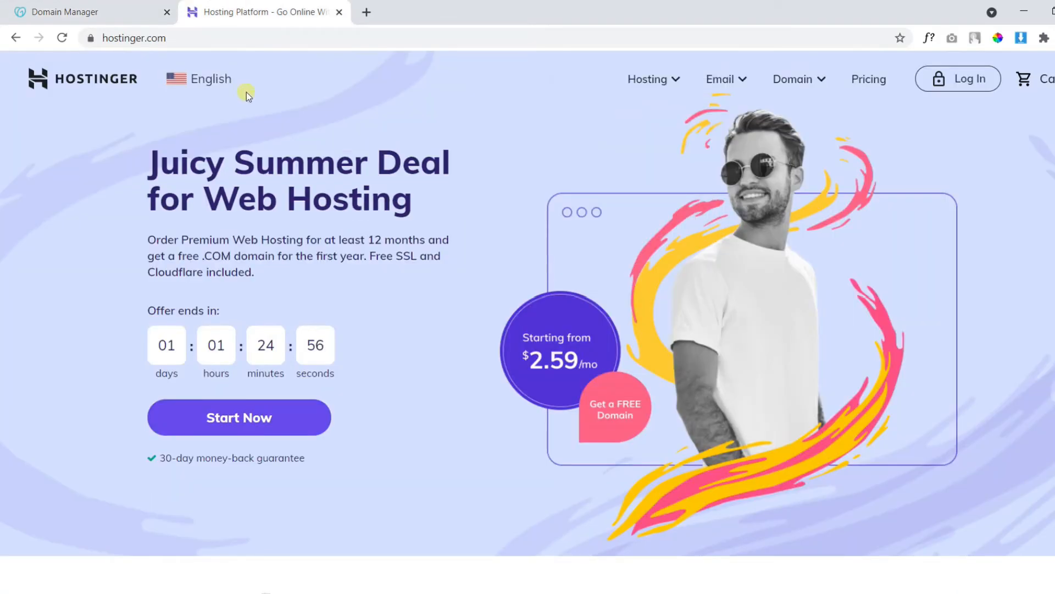
Log in to hPanel, go to Hosting and start adding a website to the Premium plan
left_click(945, 81)
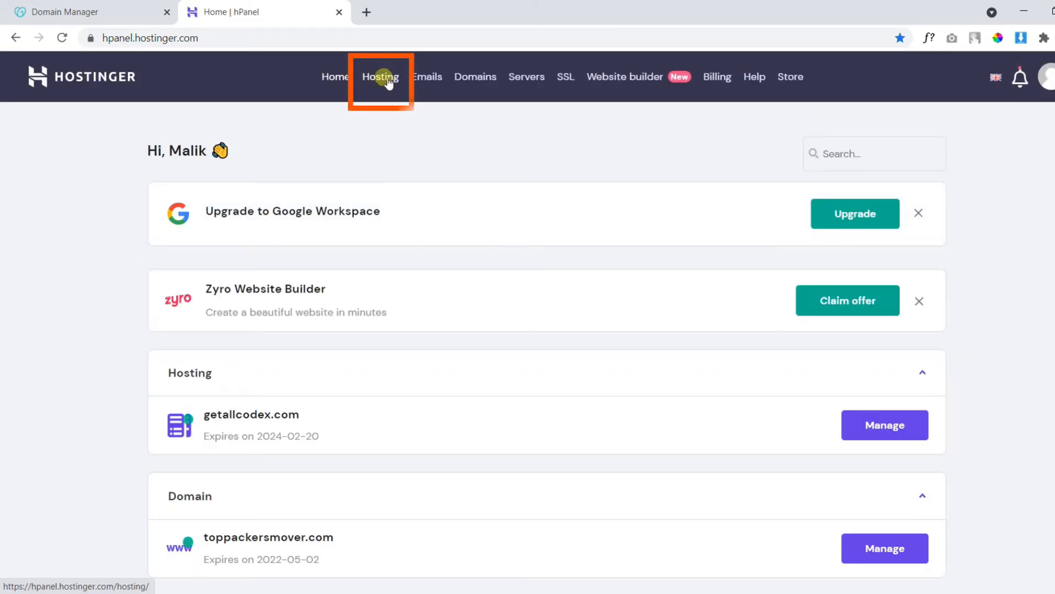
left_click(386, 77)
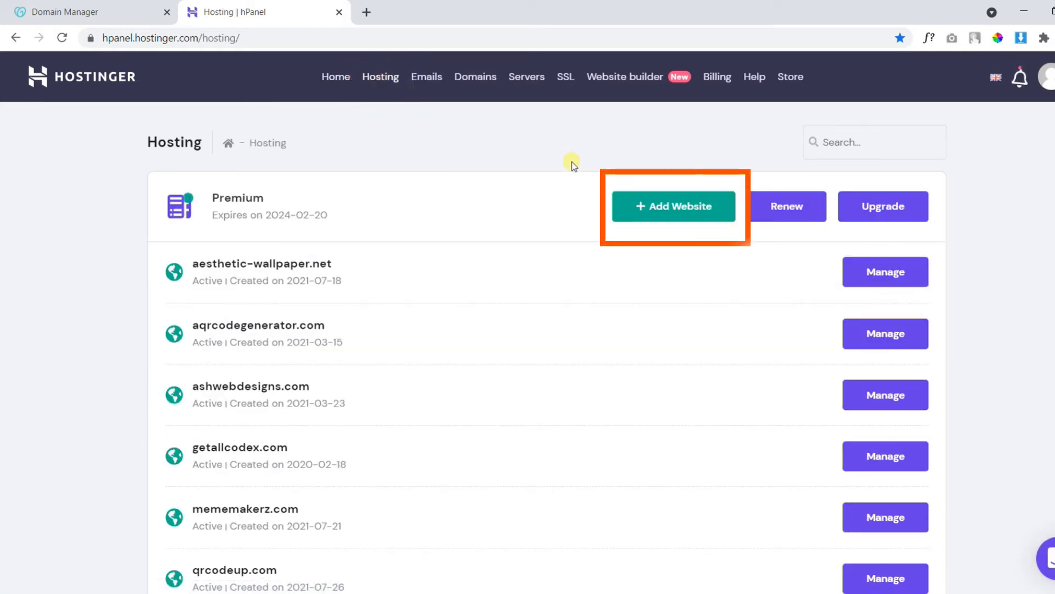
left_click(689, 218)
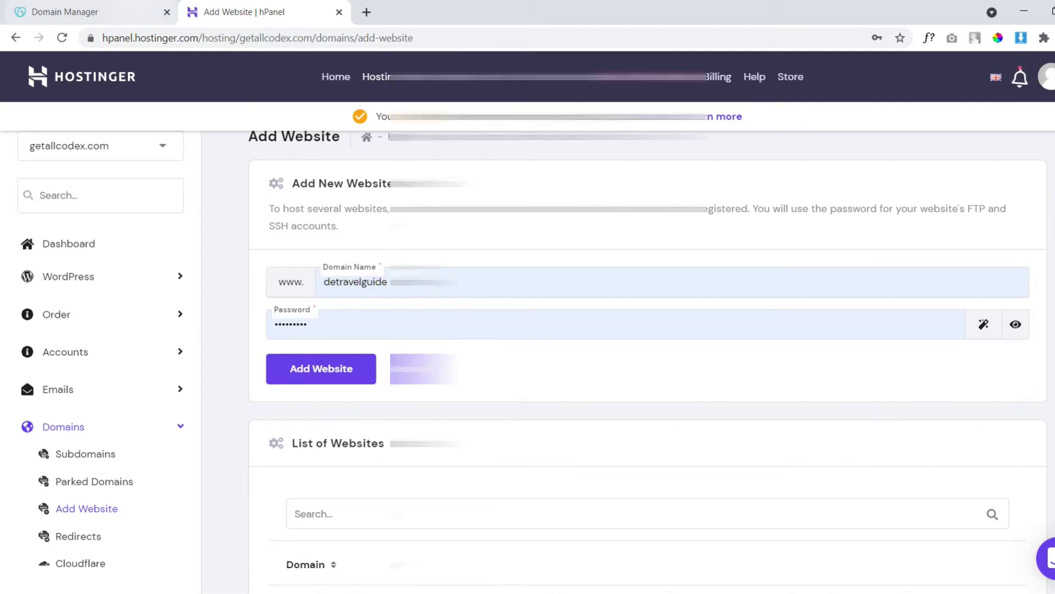
Copy the domain name mememakerhub.com from the GoDaddy DNS page and return to hPanel
left_click(115, 11)
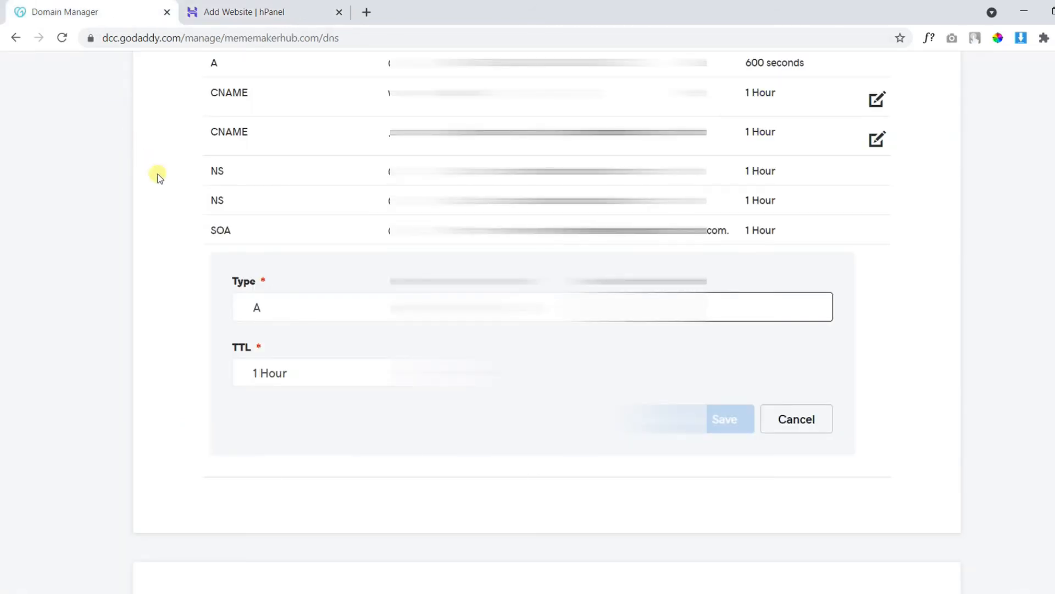
scroll(161, 183, "up", 4)
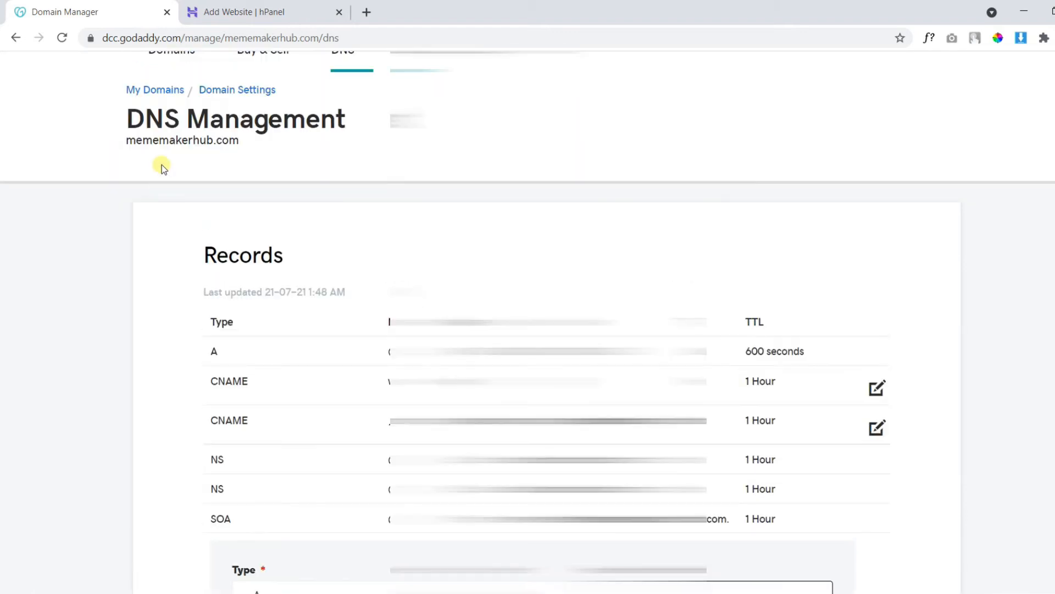
triple_click(163, 145)
right_click(164, 144)
left_click(177, 151)
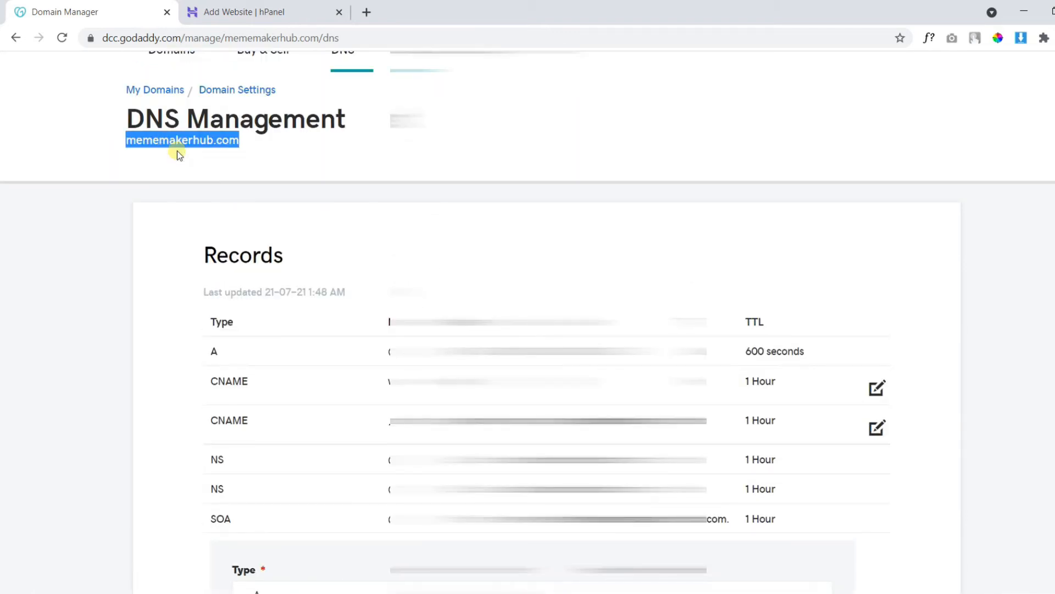
left_click(264, 11)
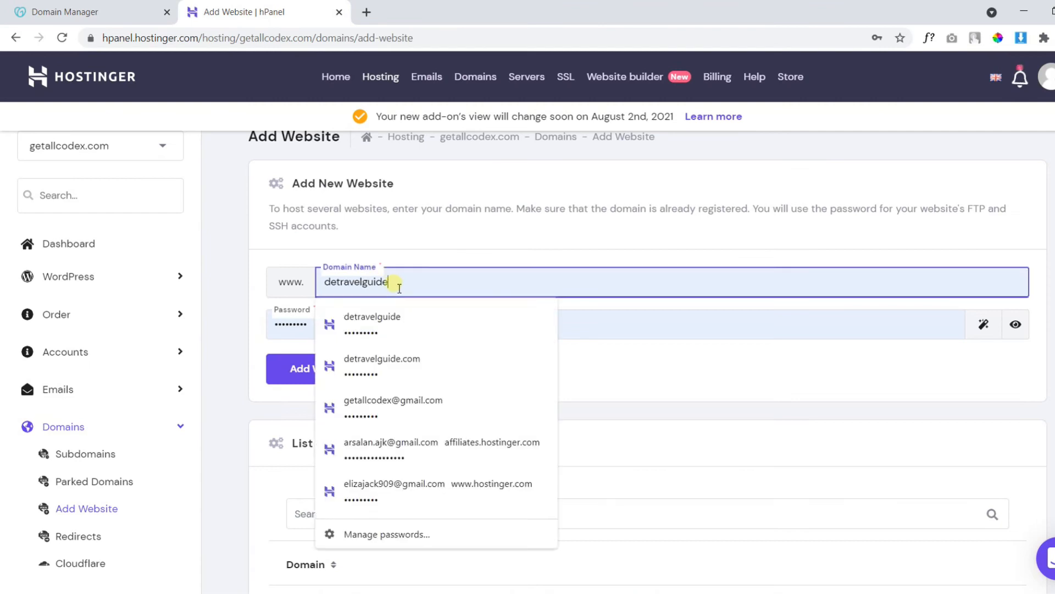
Replace the Domain Name with mememakerhub.com and keep the saved password, dismissing suggestions
left_click_drag(396, 282, 328, 284)
key("BackSpace")
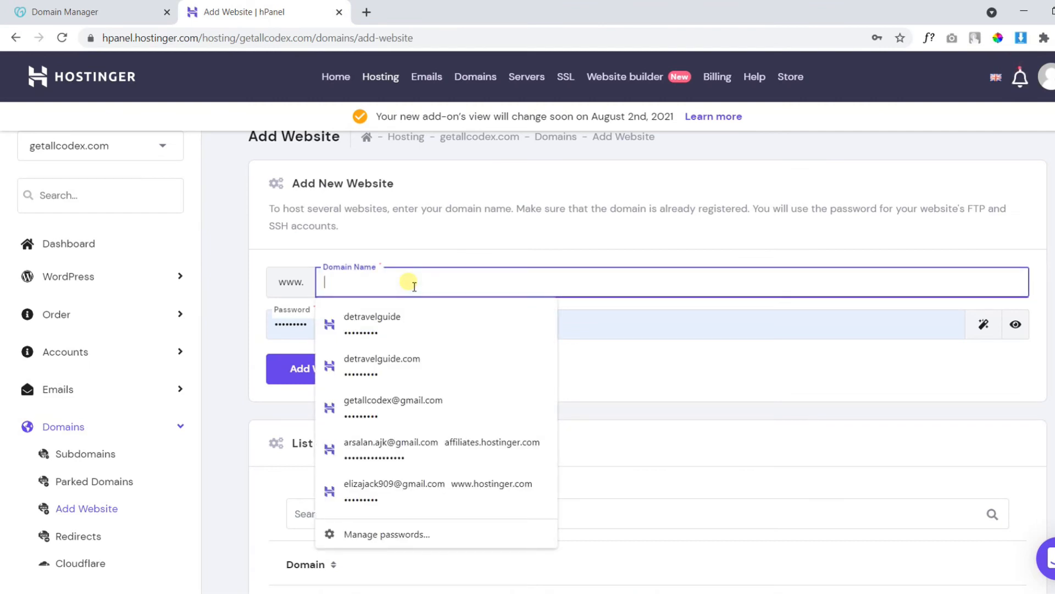
key("ctrl+v")
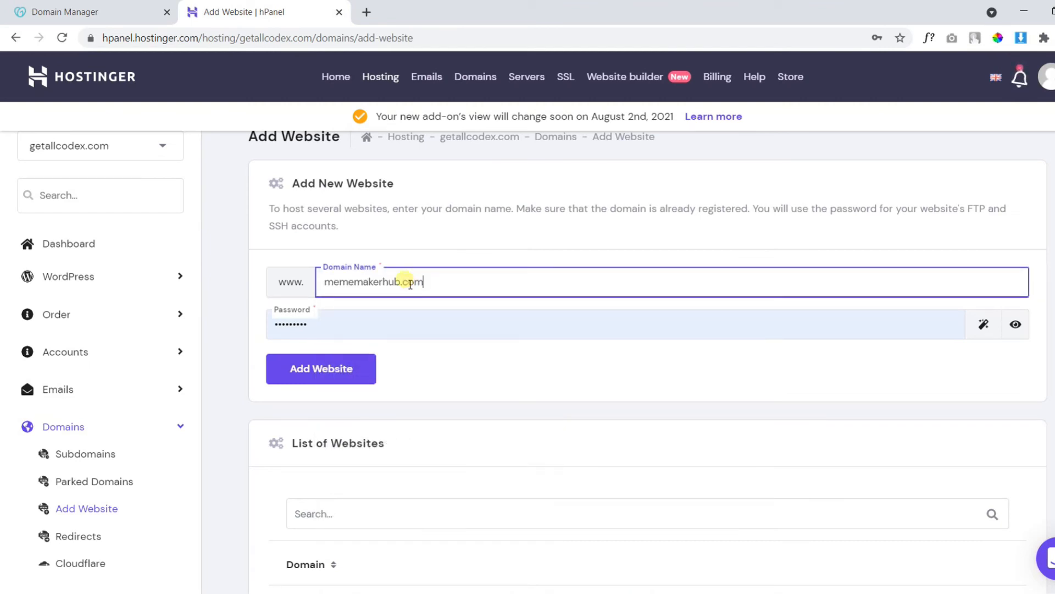
left_click(329, 284)
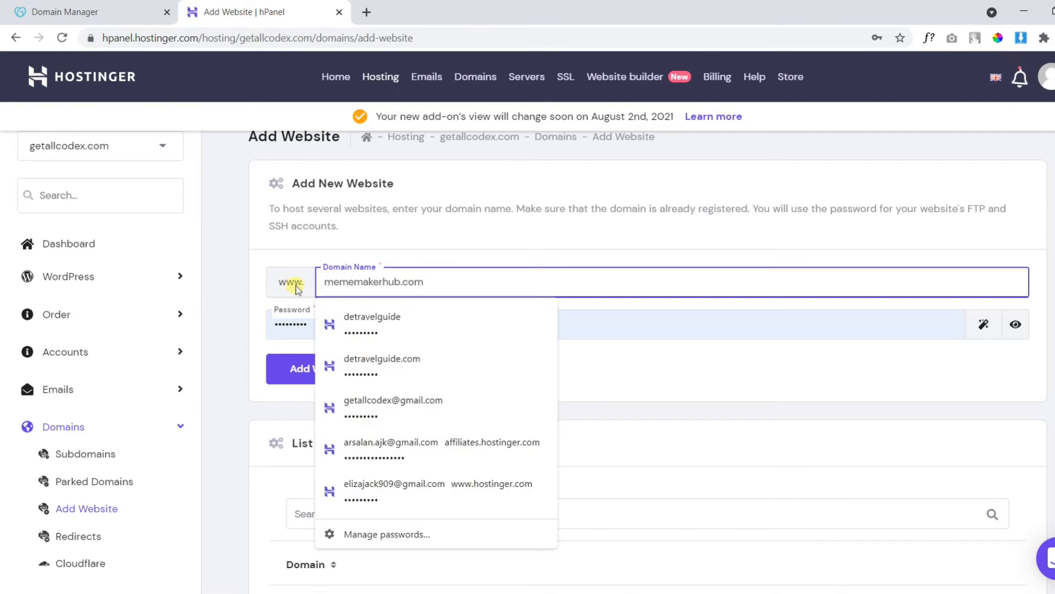
left_click(343, 233)
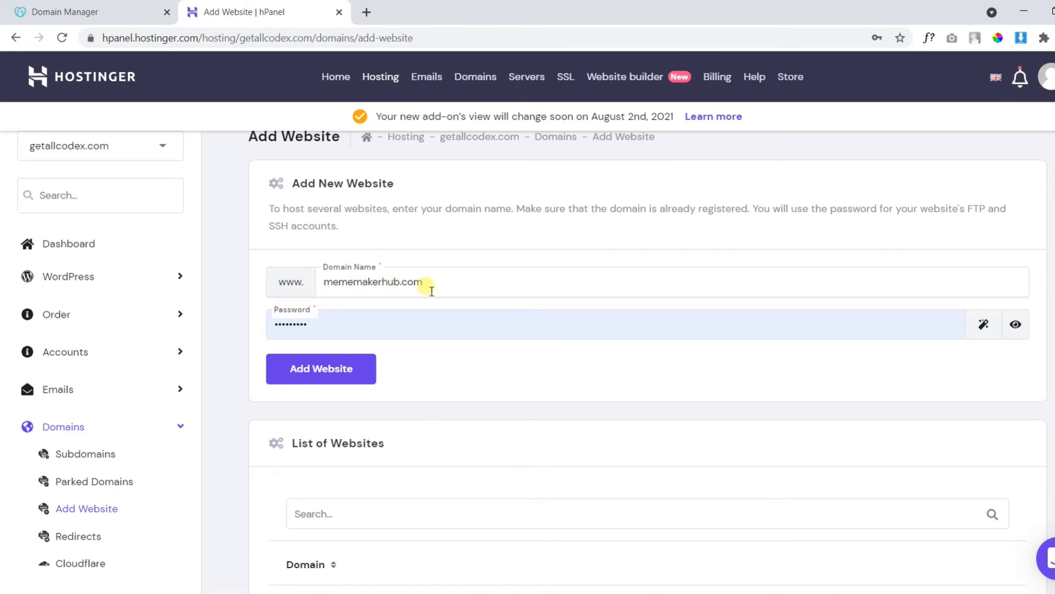
left_click(423, 328)
key("Escape")
left_click(364, 404)
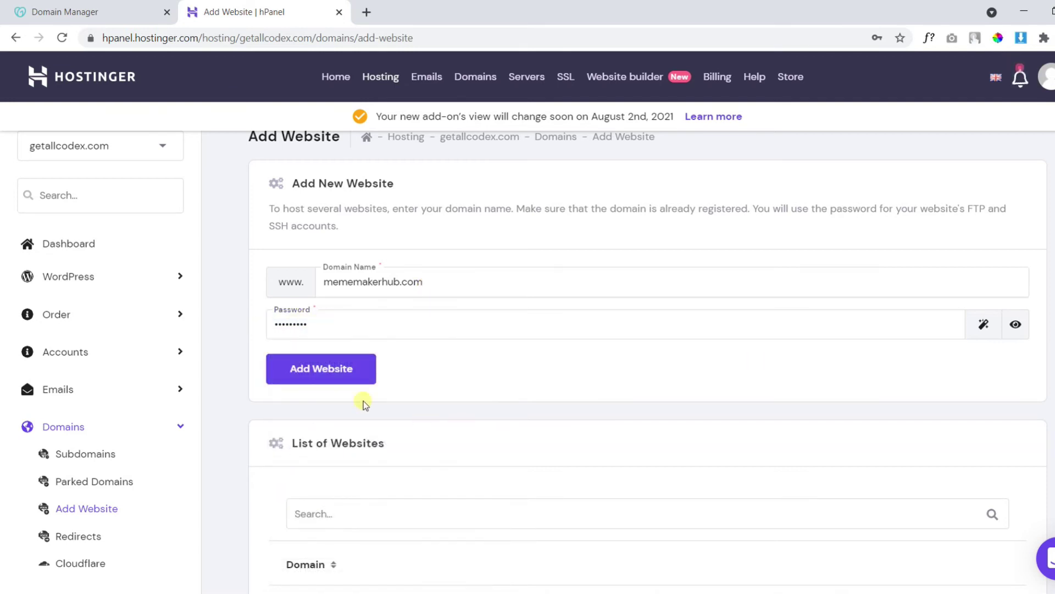
Submit mememakerhub.com as a new website, show 10 sites per page and choose Manage for it
left_click(342, 372)
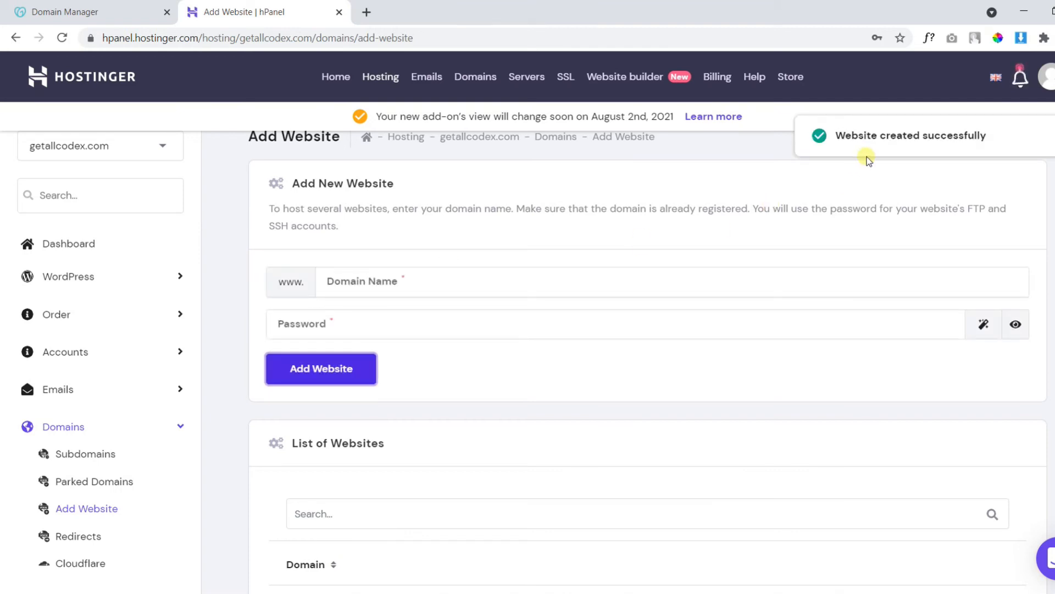
scroll(651, 270, "down", 3)
scroll(635, 270, "down", 2)
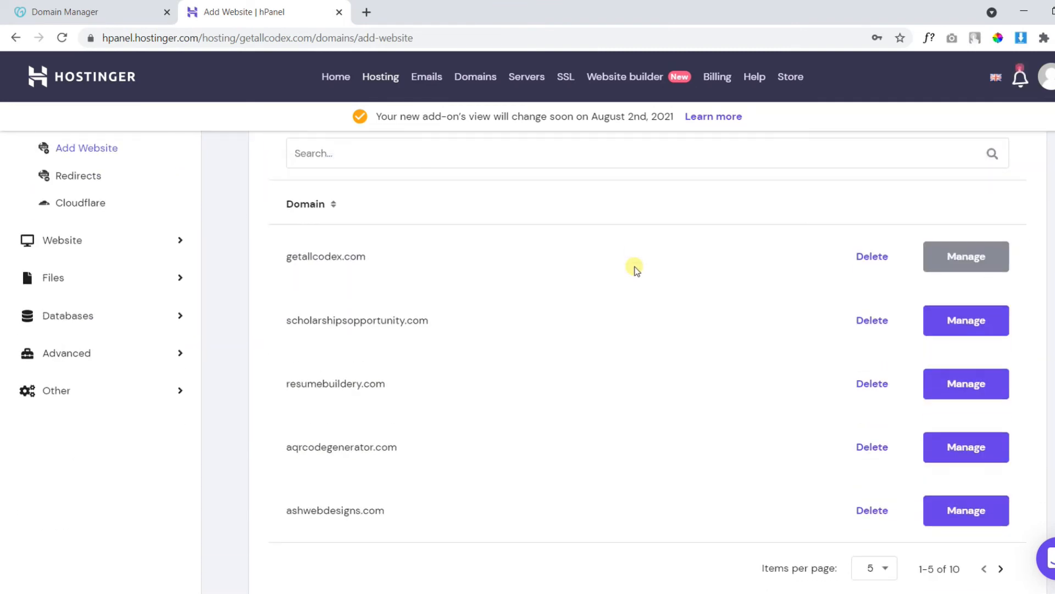
scroll(382, 463, "down", 1)
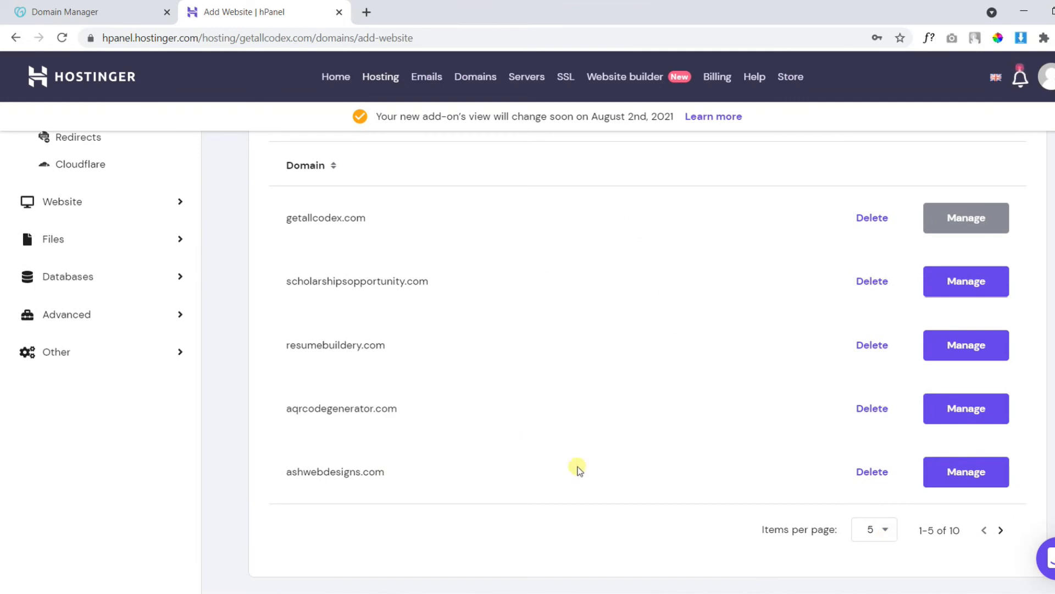
left_click(879, 531)
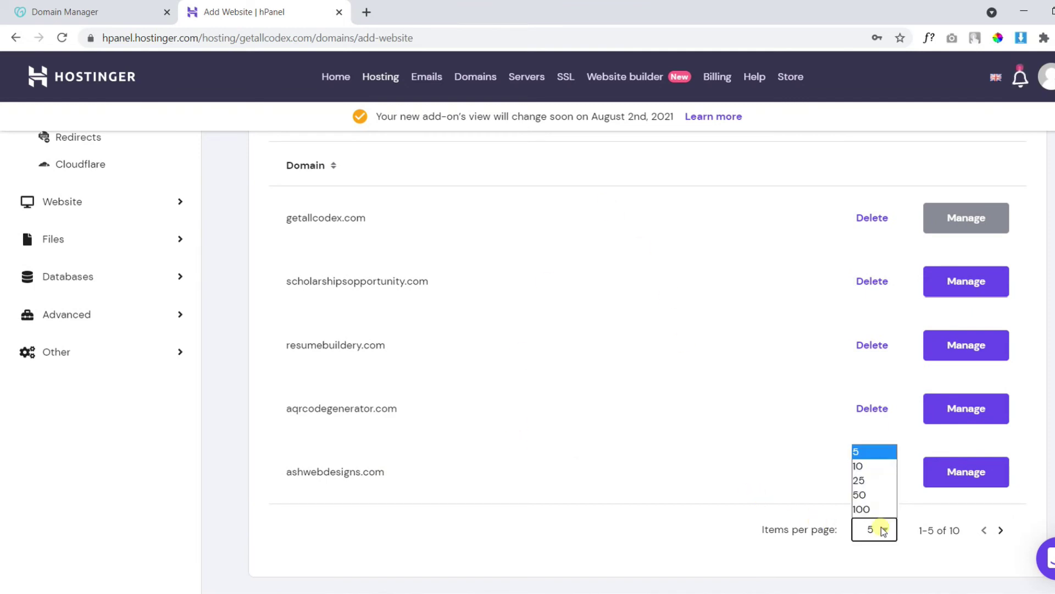
left_click(876, 468)
scroll(237, 357, "down", 1)
scroll(236, 357, "down", 4)
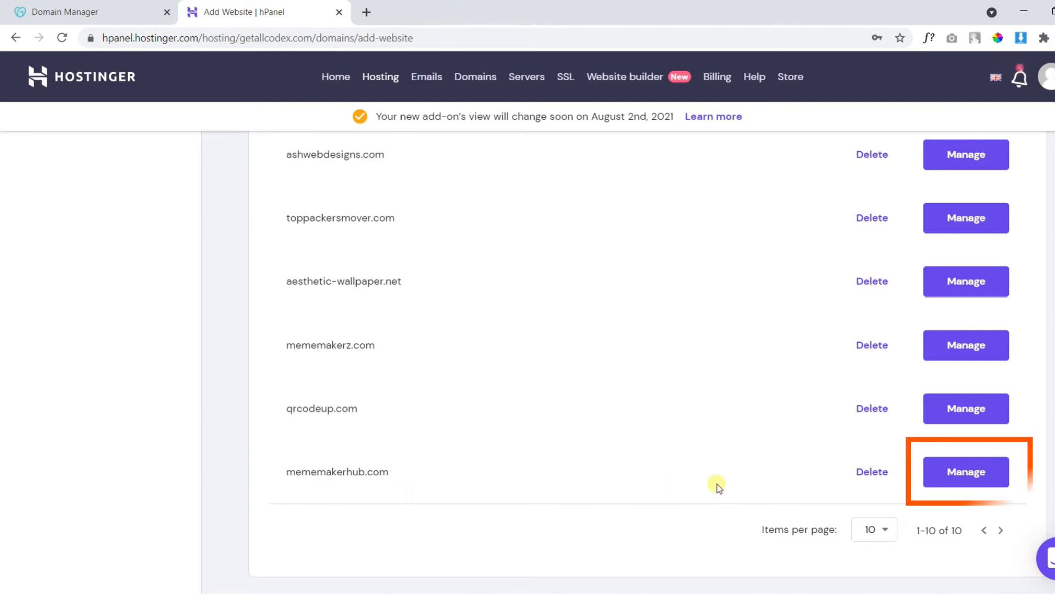
left_click(972, 474)
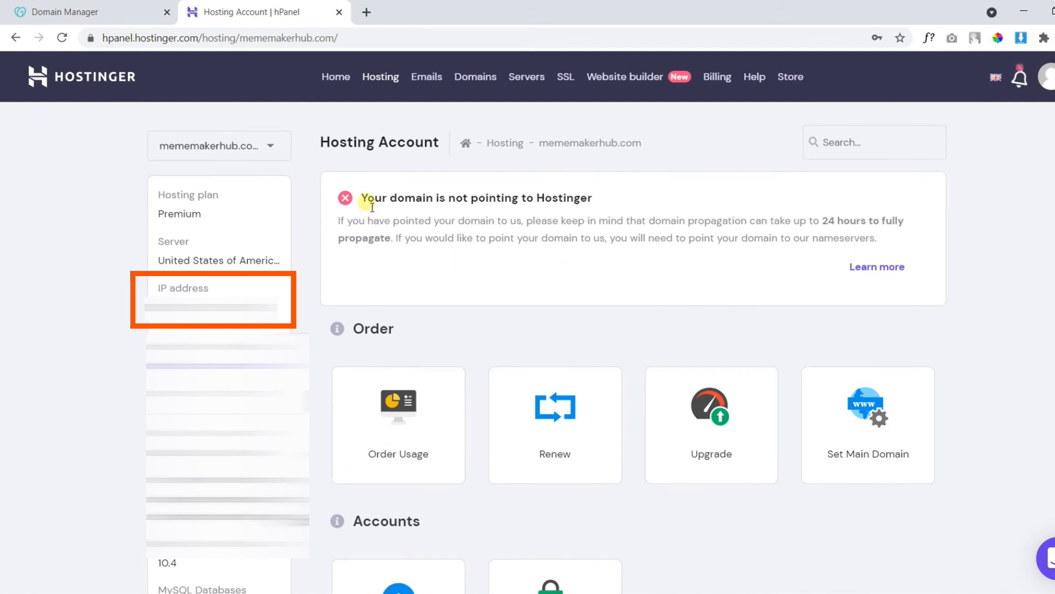
Note the domain-not-pointing warning and copy the hosting IP address from the sidebar
left_click_drag(369, 200, 600, 206)
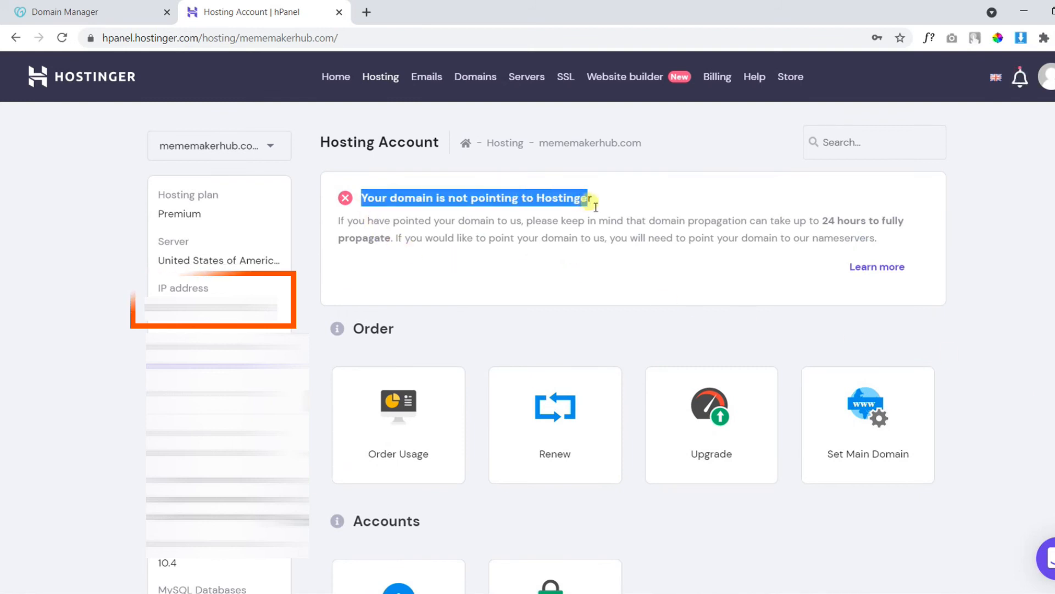
double_click(210, 307)
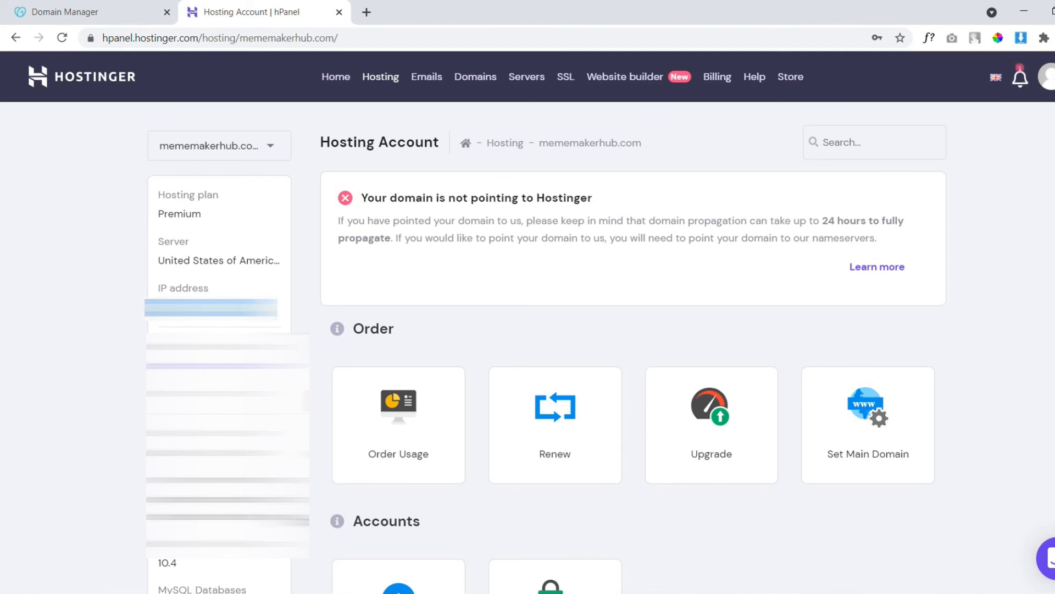
right_click(227, 313)
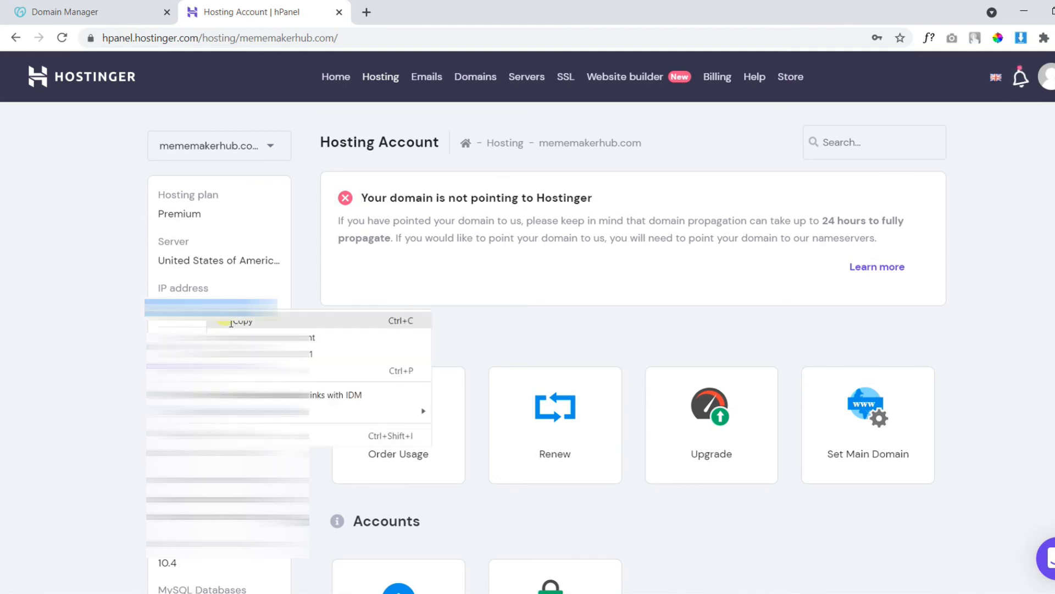
left_click(227, 323)
Paste the Hostinger IP into the A record's Points to field and save the record
left_click(124, 12)
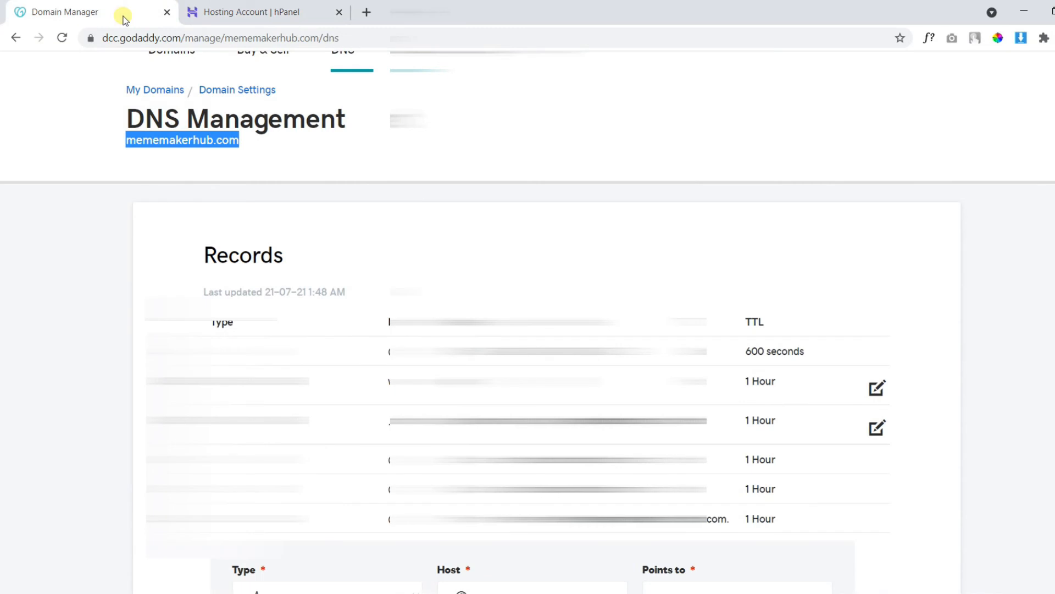
scroll(380, 239, "down", 3)
left_click(691, 383)
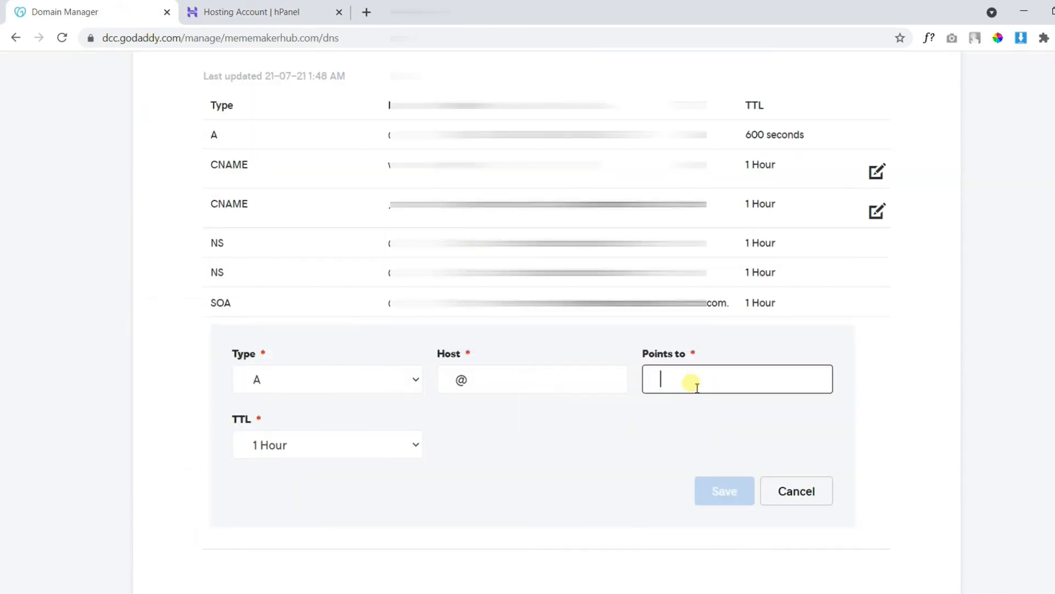
right_click(691, 382)
left_click(730, 233)
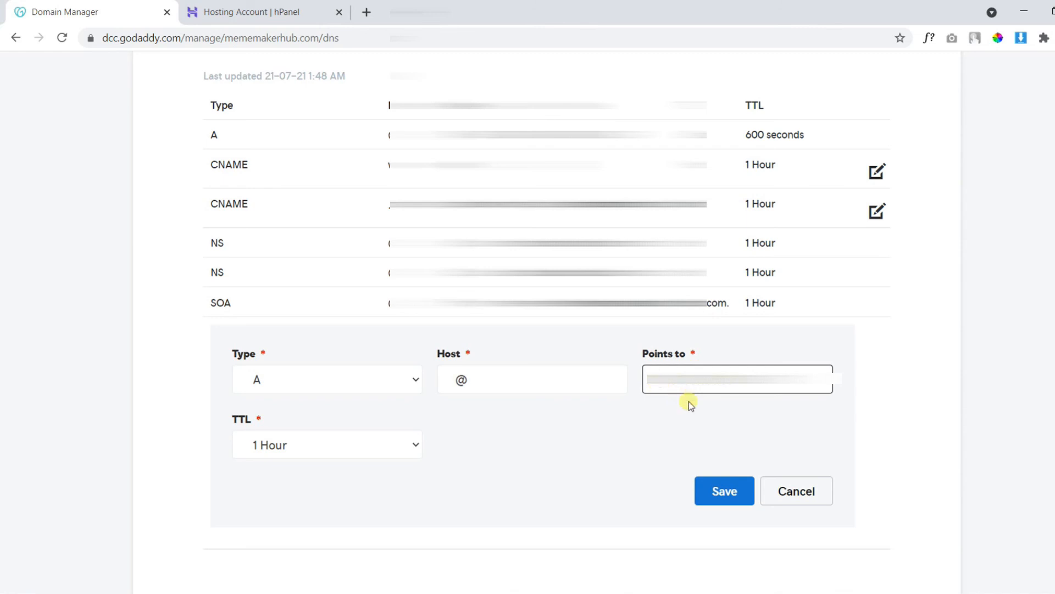
left_click(864, 389)
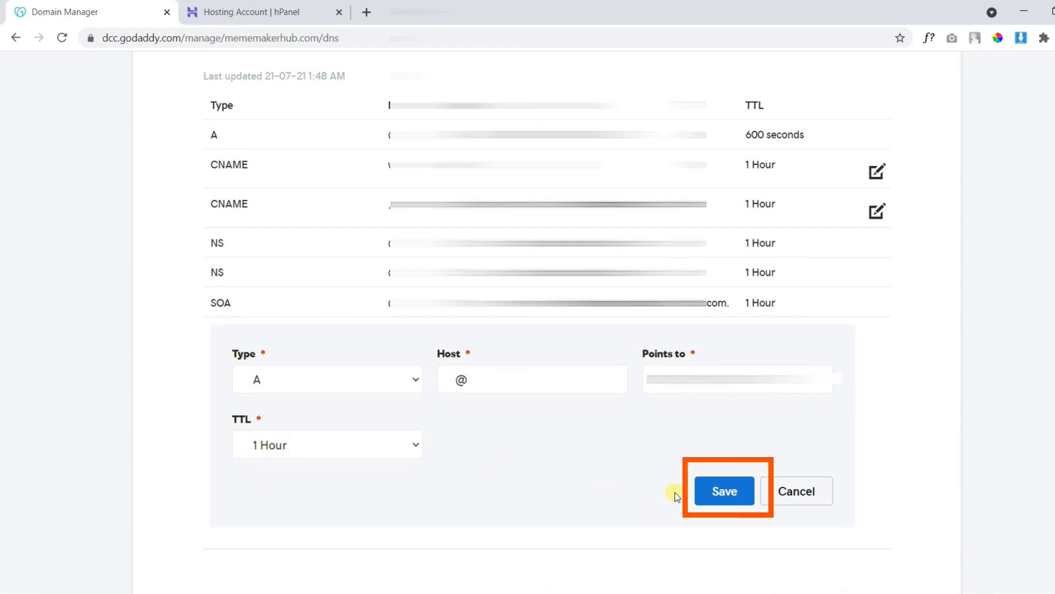
left_click(728, 492)
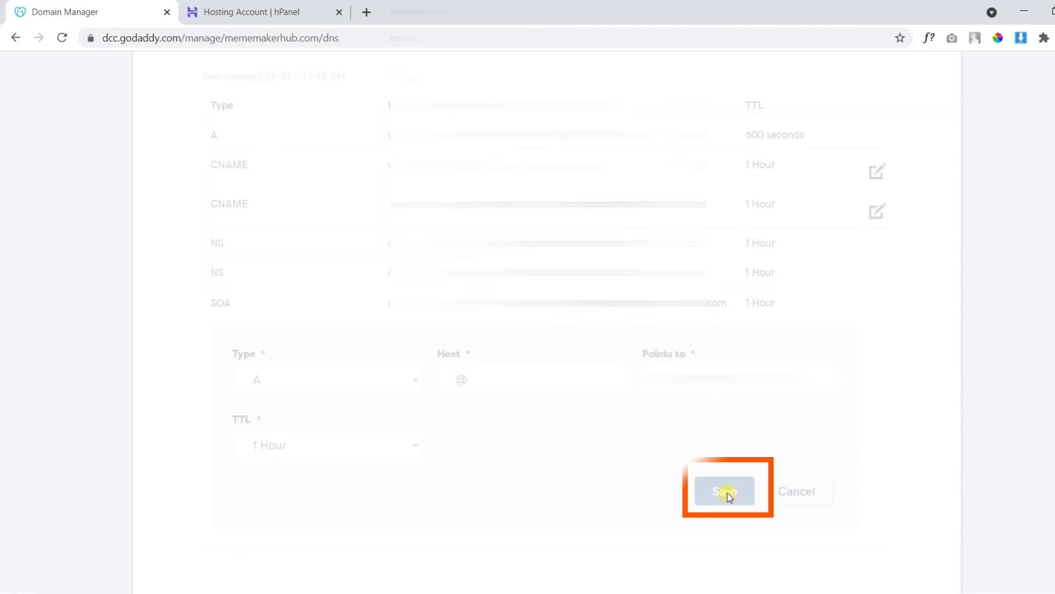